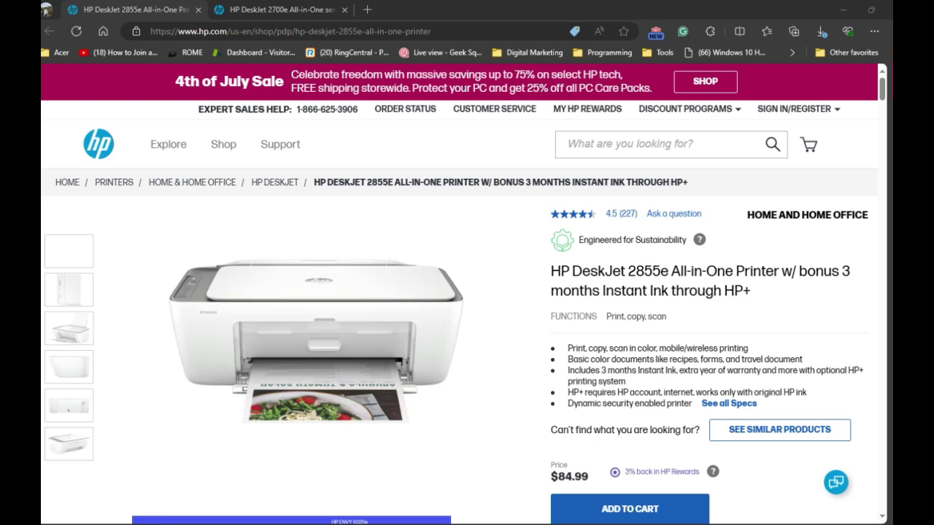
Step: Highlight the printer name in the product title, then switch to the user manual PDF tab
{"action": "left_click_drag", "start_coordinate": [550, 270], "coordinate": [781, 271]}
{"action": "left_click", "coordinate": [782, 270]}
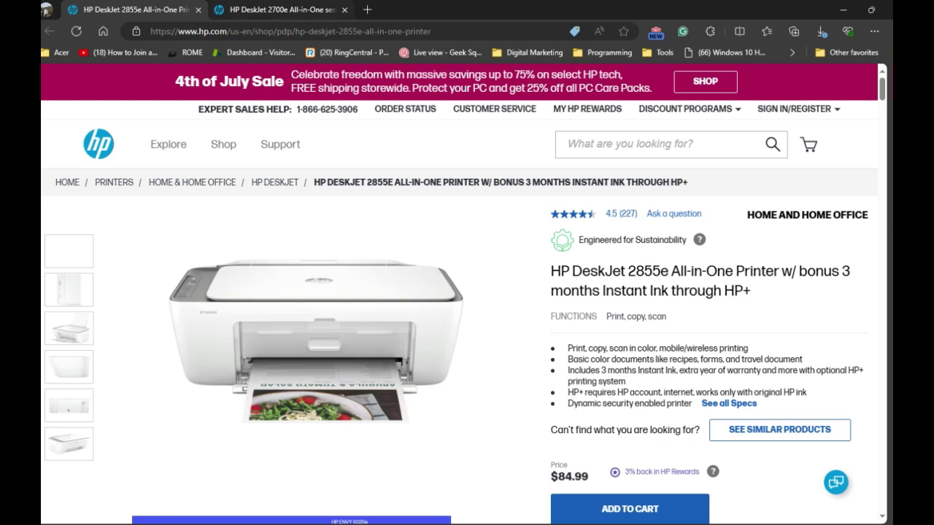
{"action": "key", "text": "ctrl+Tab"}
Step: Scroll the HP DeskJet 2700e manual to page 25's printer connection topics
{"action": "scroll", "coordinate": [455, 306], "scroll_direction": "down", "scroll_amount": 10}
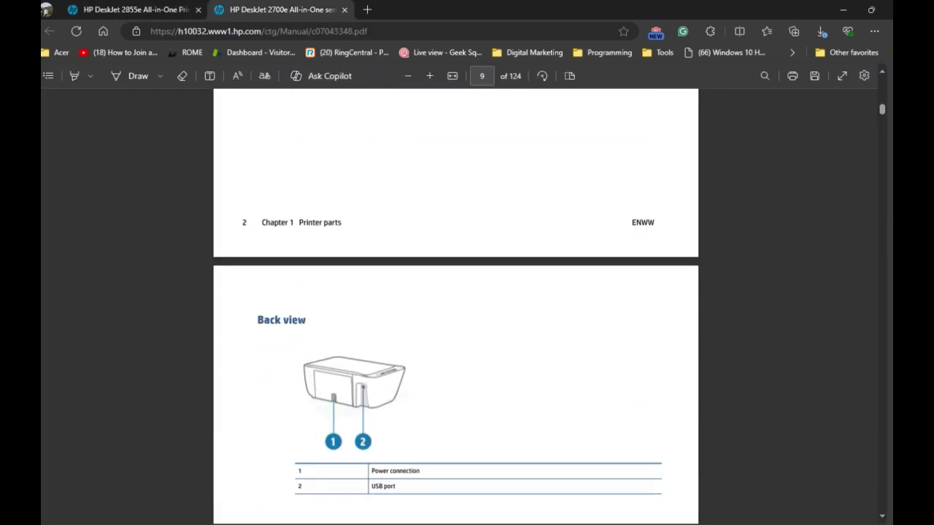
{"action": "scroll", "coordinate": [455, 306], "scroll_direction": "down", "scroll_amount": 12}
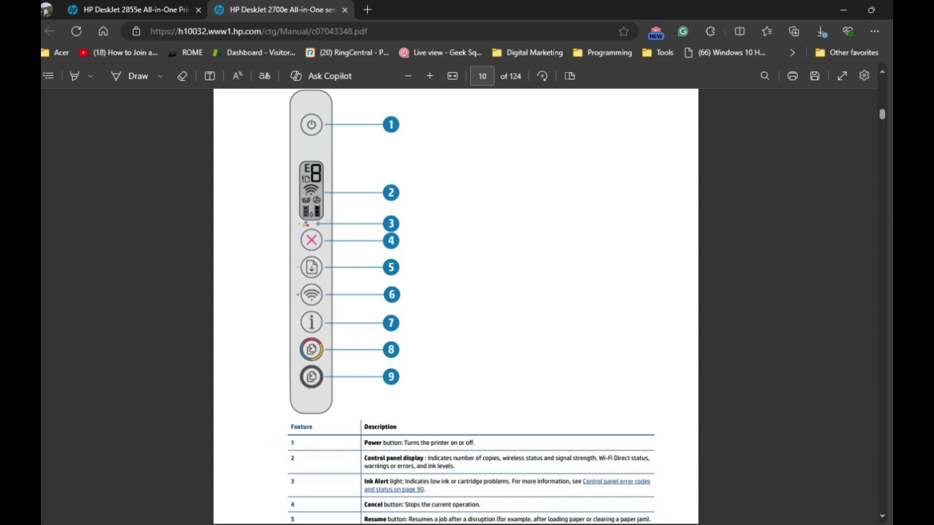
{"action": "scroll", "coordinate": [455, 306], "scroll_direction": "down", "scroll_amount": 12}
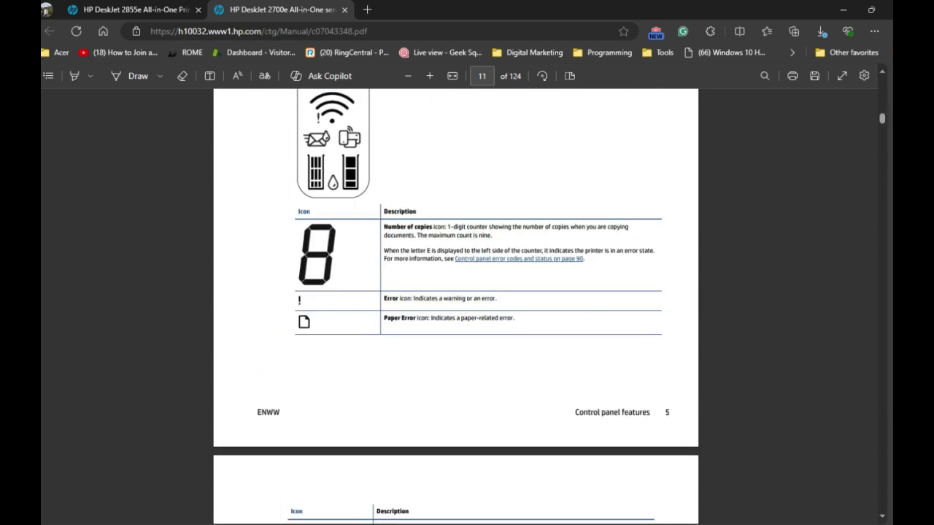
{"action": "scroll", "coordinate": [455, 306], "scroll_direction": "down", "scroll_amount": 15}
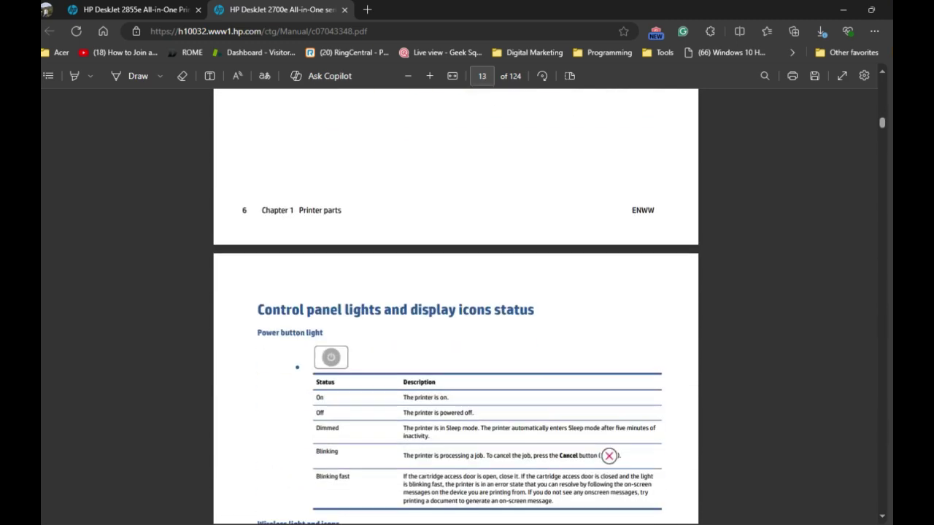
{"action": "scroll", "coordinate": [455, 306], "scroll_direction": "down", "scroll_amount": 12}
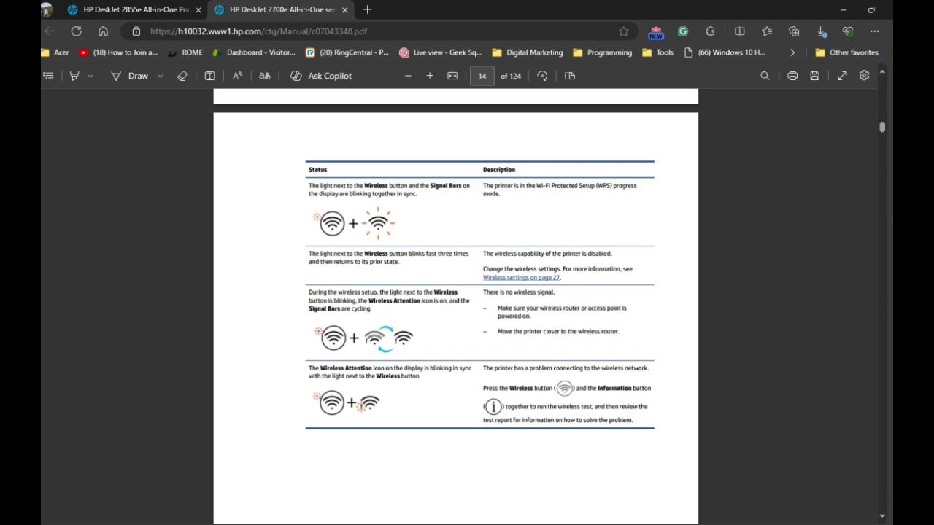
{"action": "scroll", "coordinate": [455, 306], "scroll_direction": "down", "scroll_amount": 20}
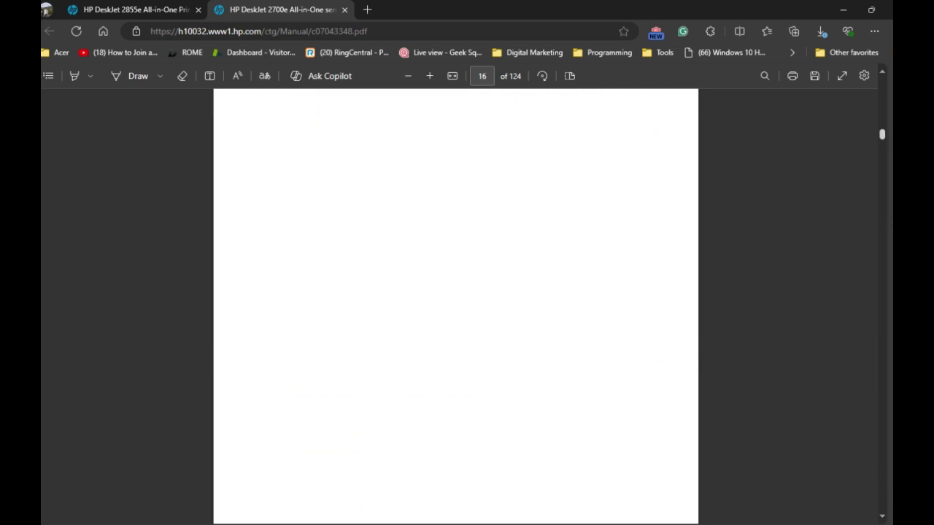
{"action": "scroll", "coordinate": [455, 307], "scroll_direction": "down", "scroll_amount": 10}
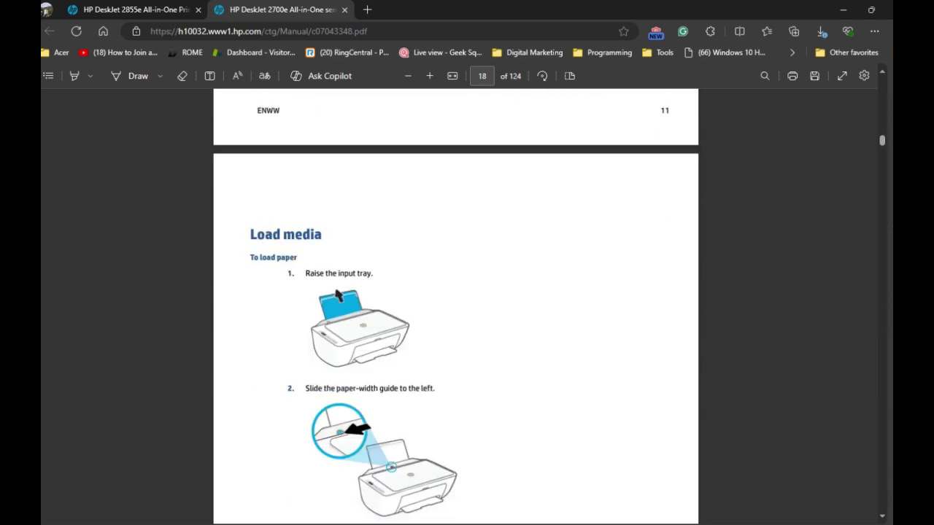
{"action": "scroll", "coordinate": [455, 307], "scroll_direction": "down", "scroll_amount": 10}
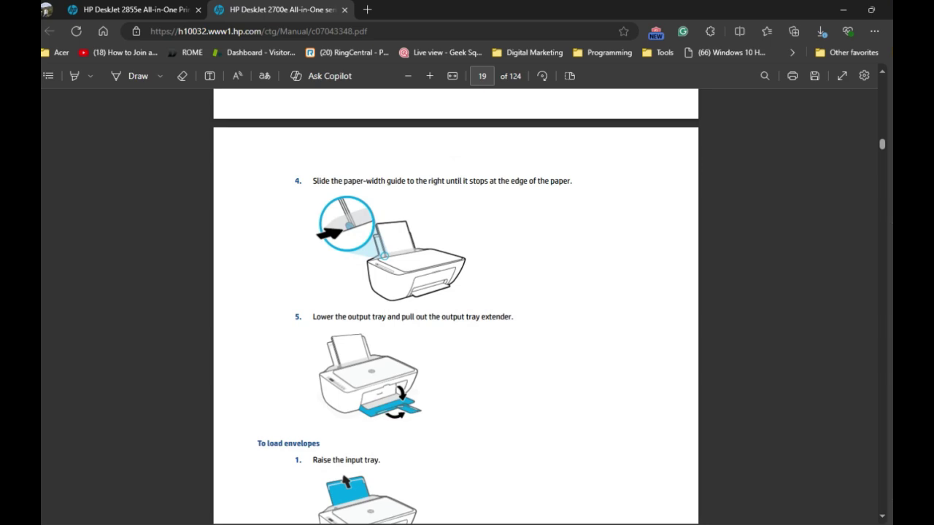
{"action": "scroll", "coordinate": [455, 307], "scroll_direction": "down", "scroll_amount": 12}
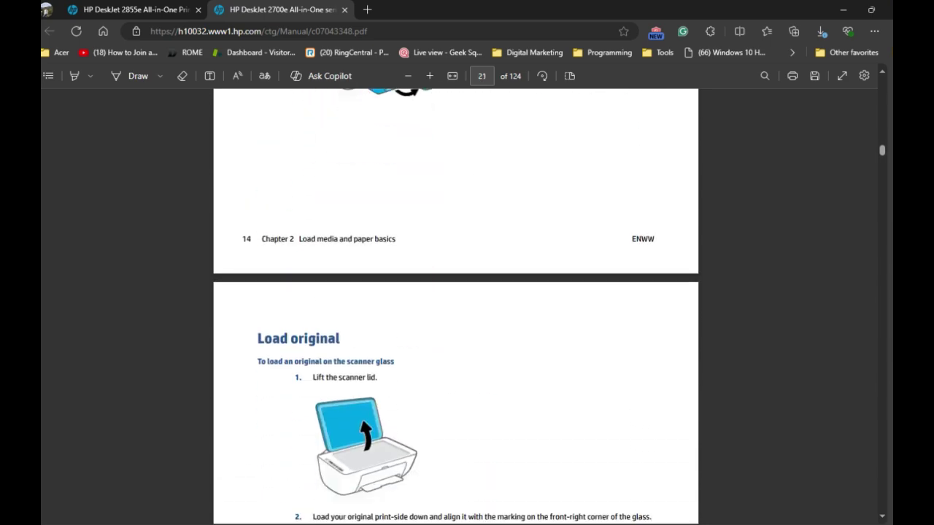
{"action": "scroll", "coordinate": [455, 306], "scroll_direction": "down", "scroll_amount": 5}
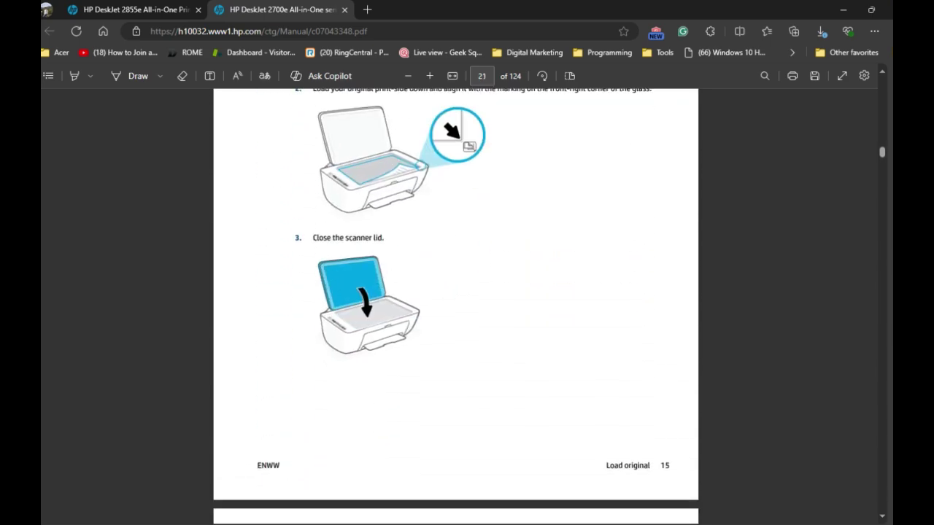
{"action": "scroll", "coordinate": [455, 307], "scroll_direction": "down", "scroll_amount": 3}
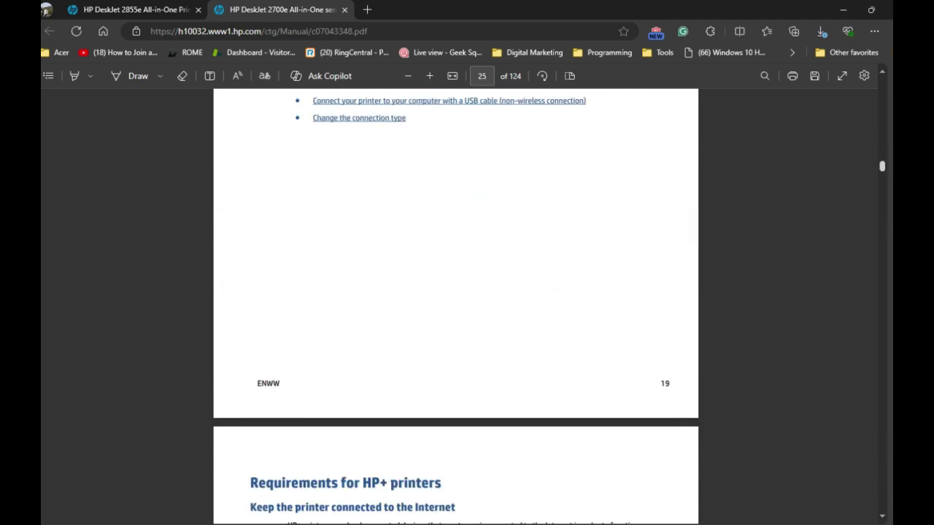
{"action": "scroll", "coordinate": [455, 307], "scroll_direction": "down", "scroll_amount": 4}
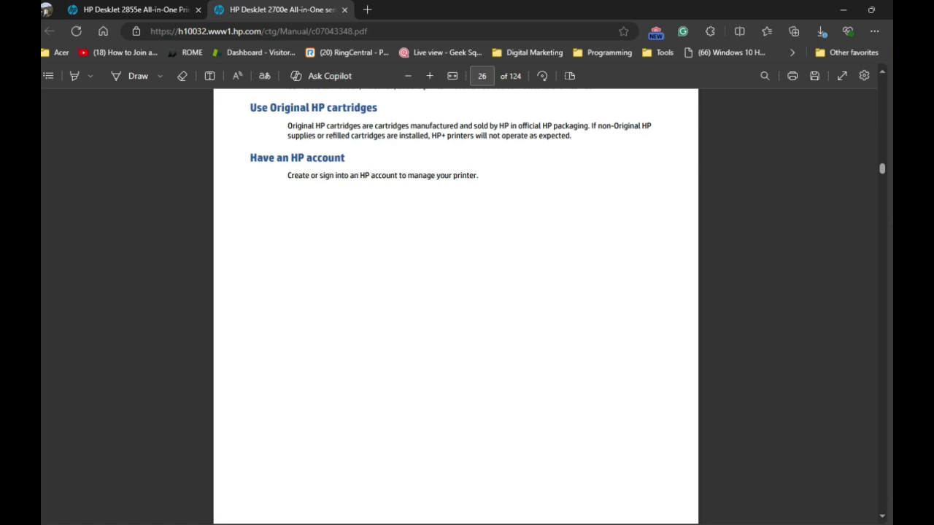
{"action": "scroll", "coordinate": [455, 306], "scroll_direction": "up", "scroll_amount": 3}
{"action": "scroll", "coordinate": [455, 306], "scroll_direction": "up", "scroll_amount": 5}
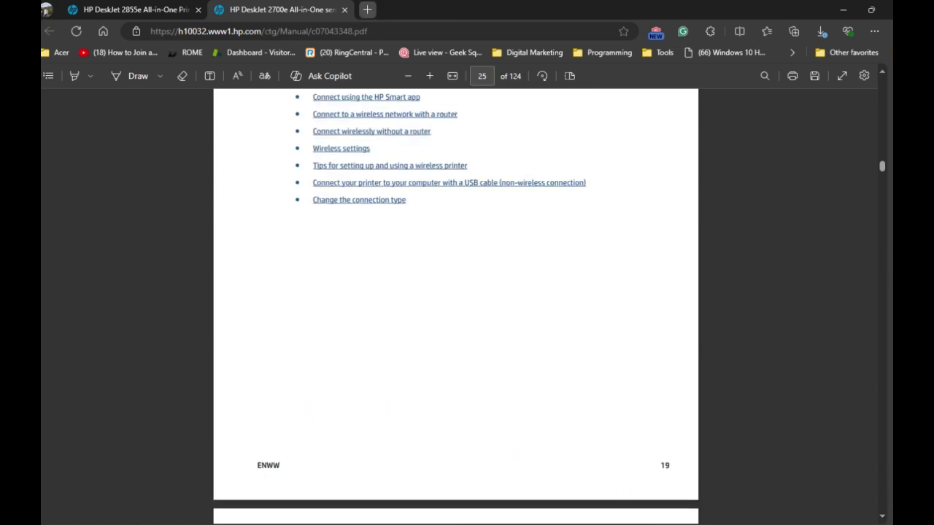
Step: In a new tab, load support.hp.com, correcting the mistyped letters in the address
{"action": "key", "text": "ctrl+t"}
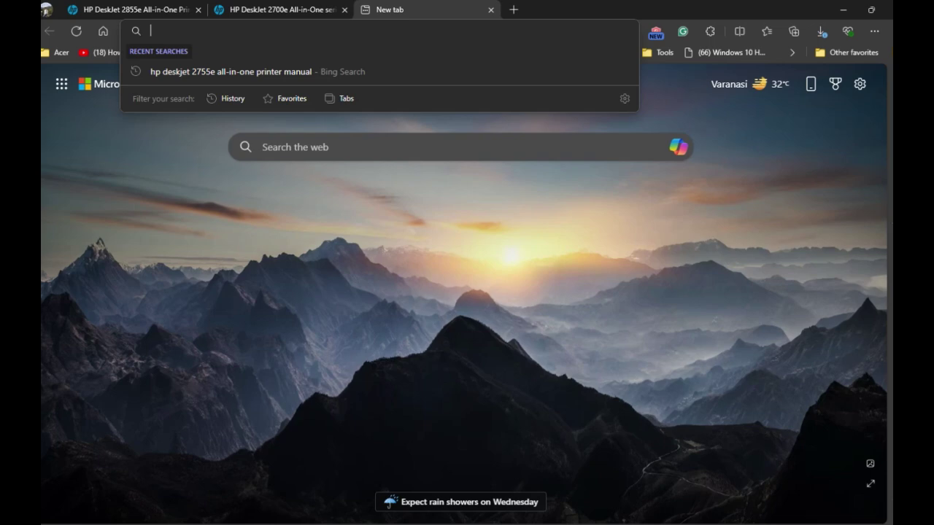
{"action": "type", "text": "sup"}
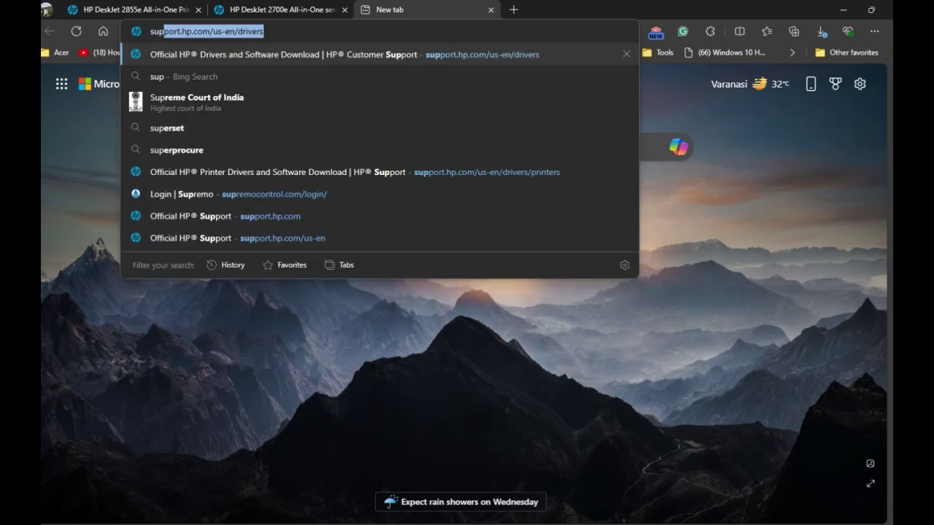
{"action": "key", "text": "BackSpace"}
{"action": "type", "text": "o"}
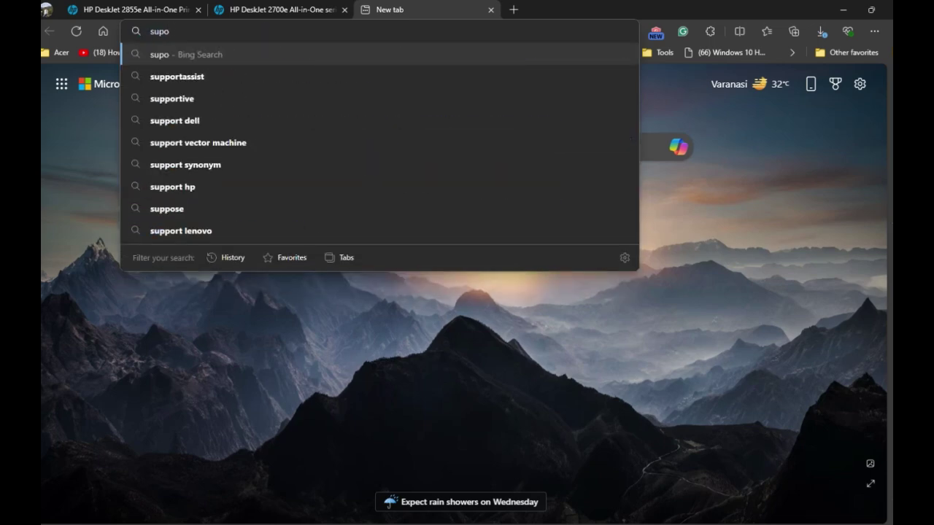
{"action": "key", "text": "BackSpace"}
{"action": "type", "text": "port"}
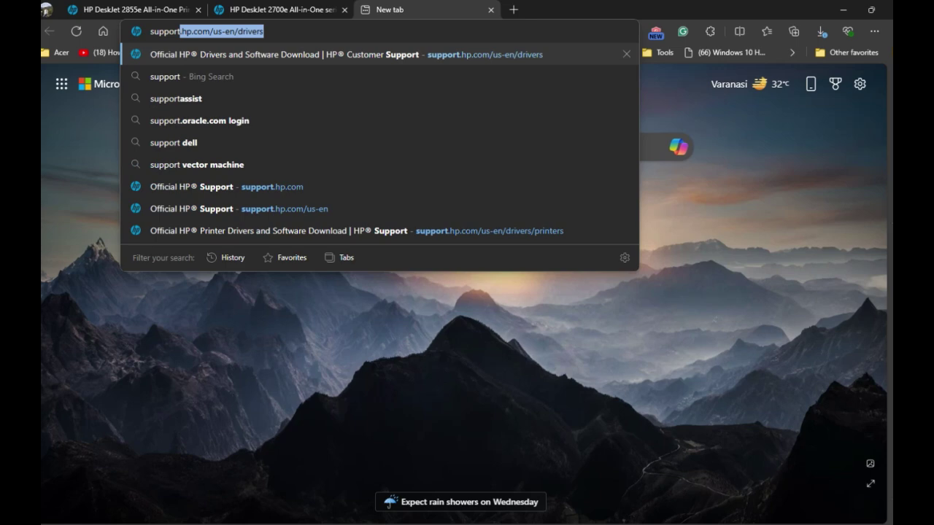
{"action": "type", "text": ".hp.c"}
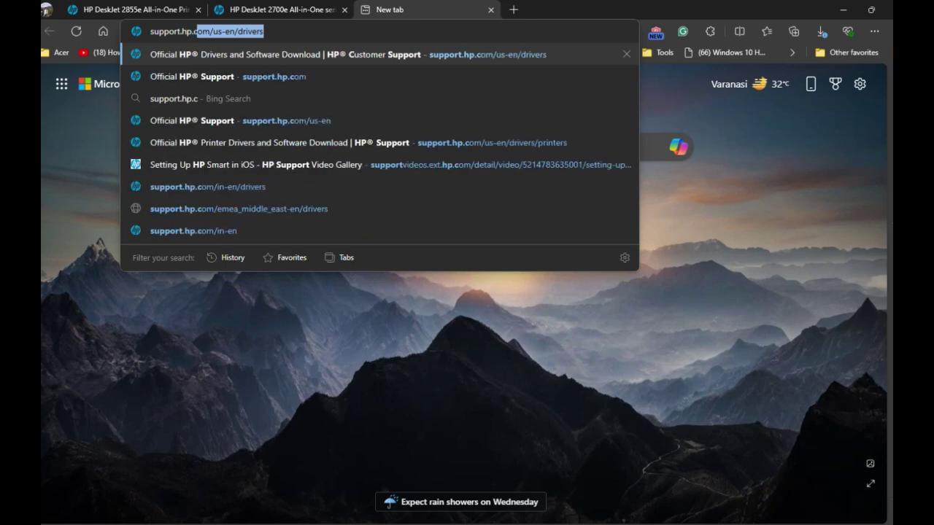
{"action": "type", "text": "pm"}
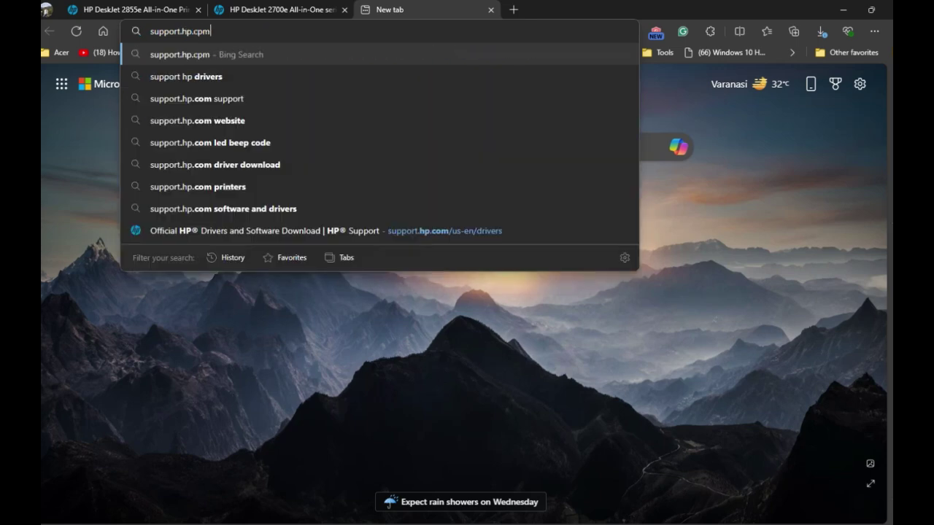
{"action": "key", "text": "BackSpace"}
{"action": "key", "text": "BackSpace"}
{"action": "type", "text": "om"}
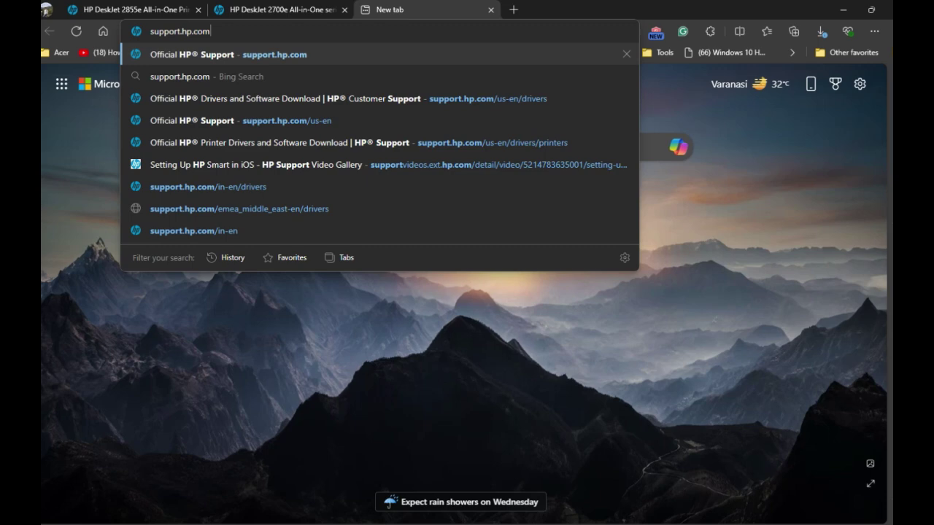
{"action": "key", "text": "Return"}
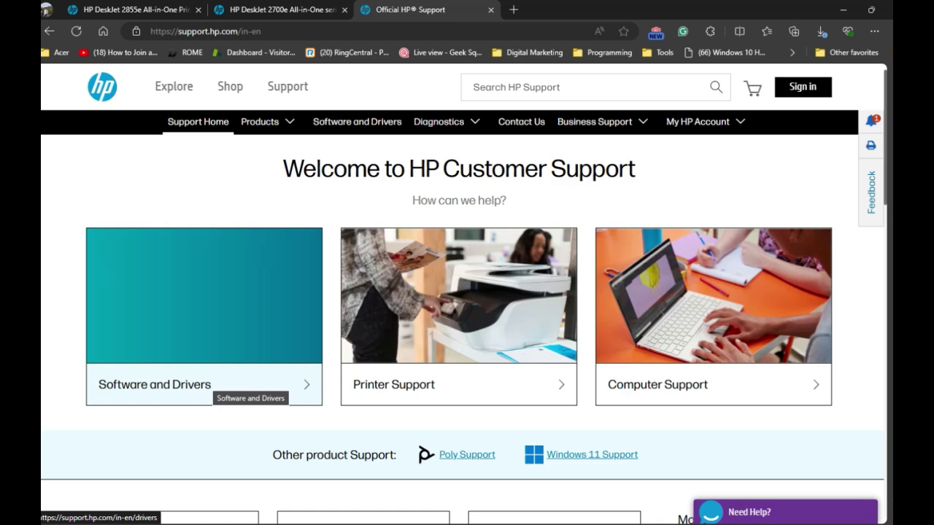
Step: Under Software and Drivers > Printer, search 2855e and open the HP DeskJet 2855e All-in-One Printer
{"action": "left_click", "coordinate": [213, 385]}
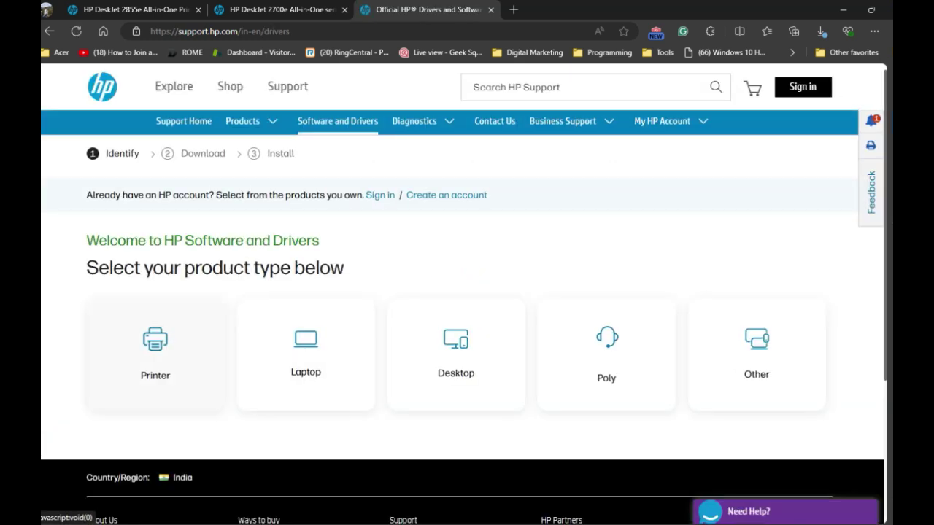
{"action": "left_click", "coordinate": [175, 351]}
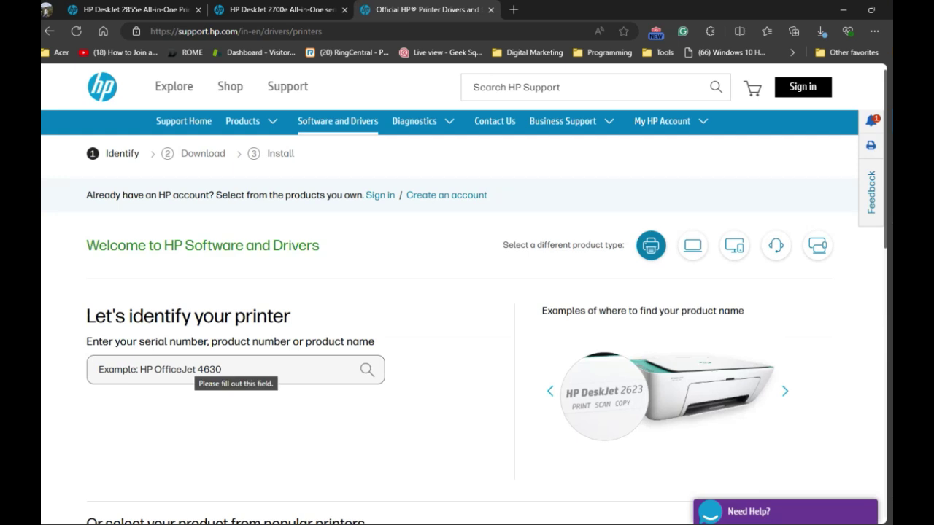
{"action": "left_click", "coordinate": [235, 369]}
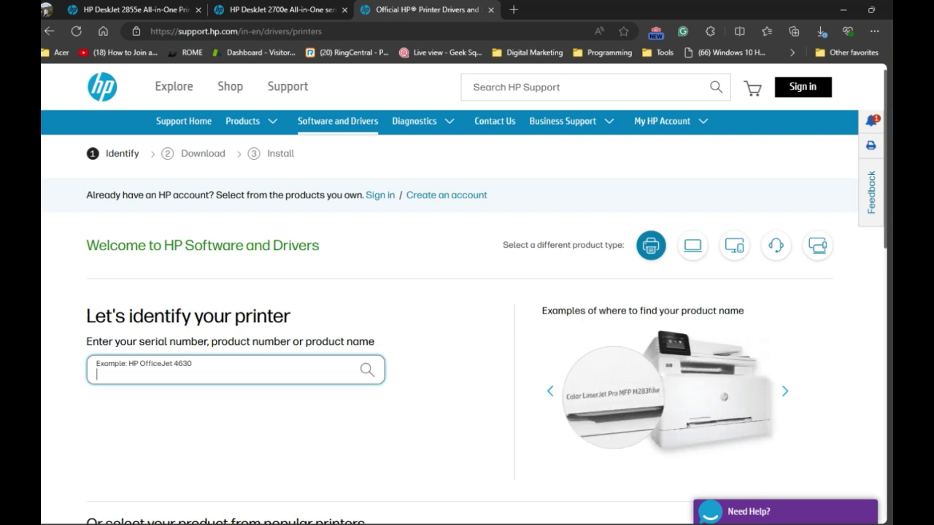
{"action": "type", "text": "2"}
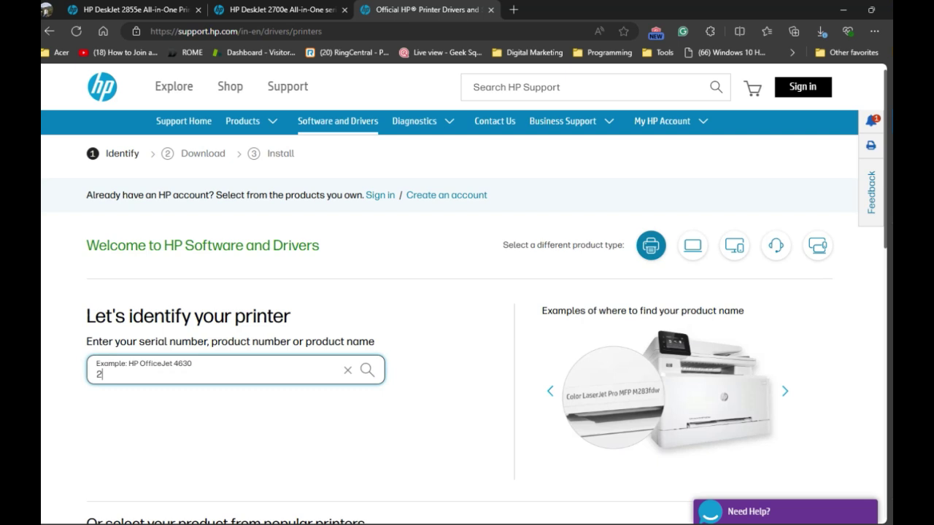
{"action": "type", "text": "855e"}
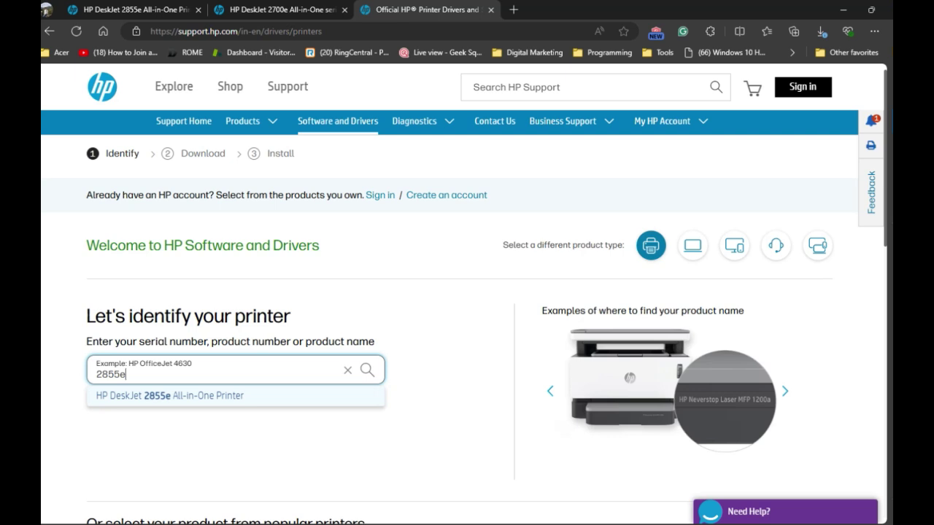
{"action": "key", "text": "Down"}
{"action": "key", "text": "Return"}
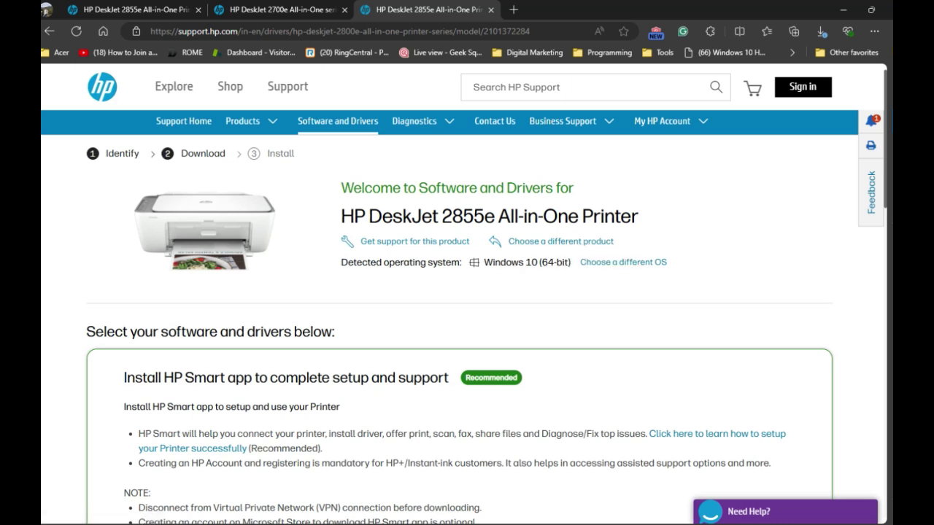
{"action": "left_click_drag", "start_coordinate": [484, 262], "coordinate": [569, 262]}
{"action": "left_click", "coordinate": [623, 262]}
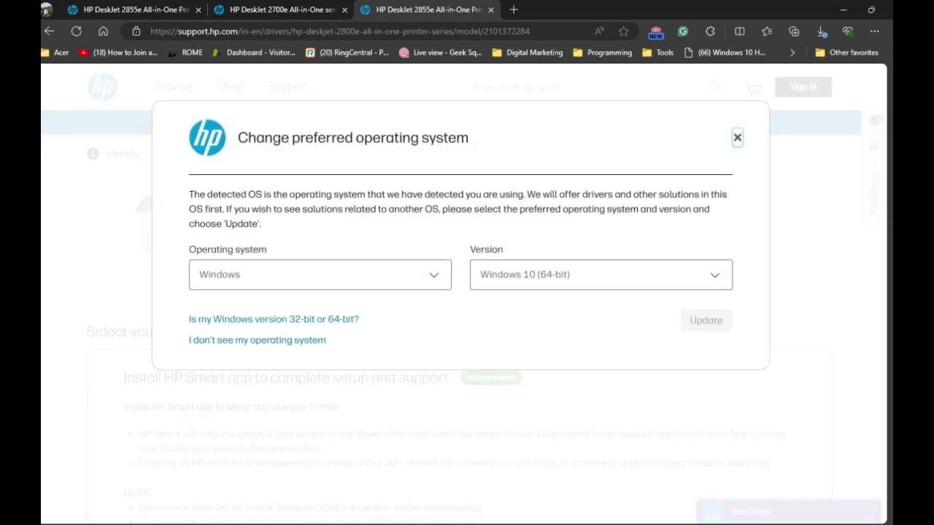
{"action": "key", "text": "Escape"}
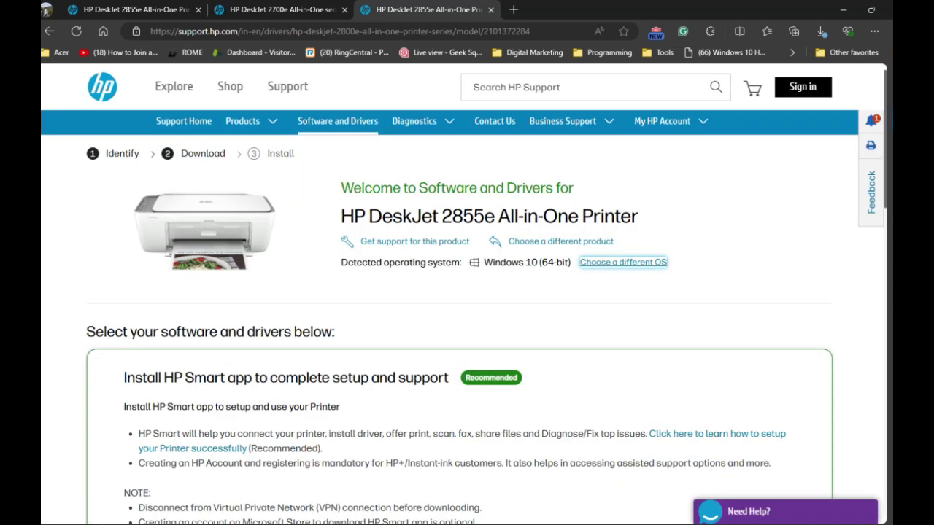
Step: Scroll down the DeskJet 2855e page to the HP Easy Start 16.6.10 (16.4 MB) download row
{"action": "scroll", "coordinate": [464, 294], "scroll_direction": "down", "scroll_amount": 1}
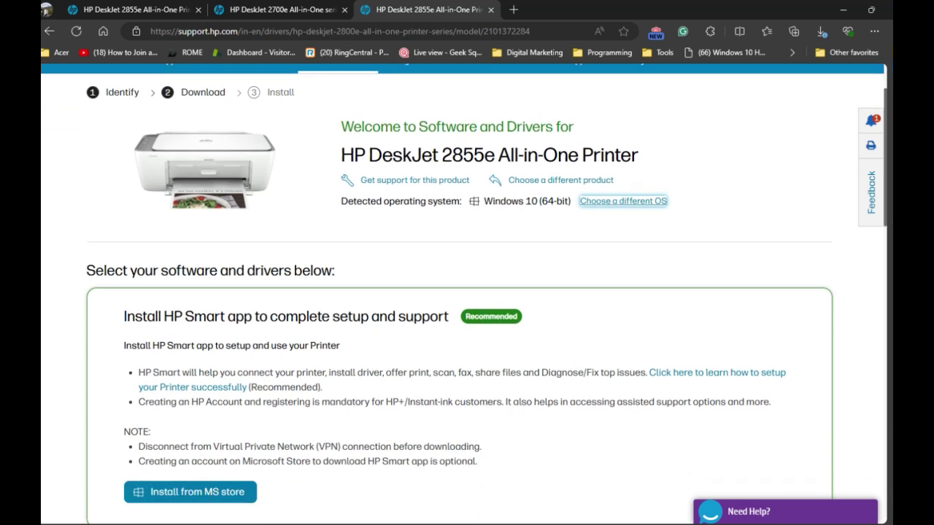
{"action": "scroll", "coordinate": [464, 294], "scroll_direction": "down", "scroll_amount": 2}
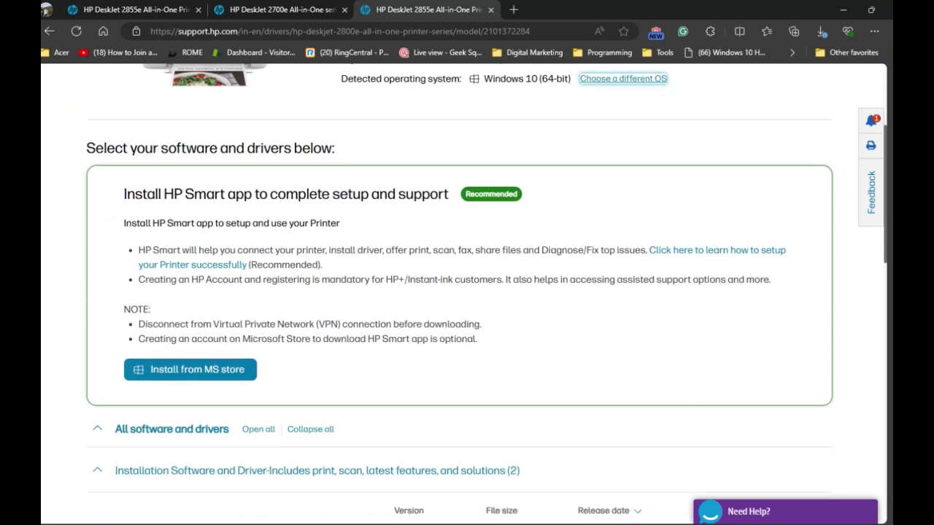
{"action": "scroll", "coordinate": [463, 294], "scroll_direction": "down", "scroll_amount": 3}
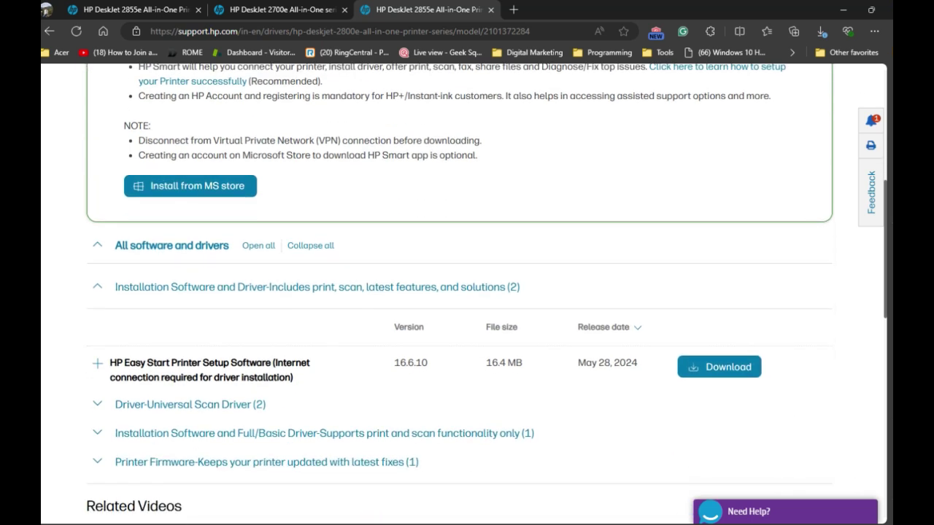
{"action": "scroll", "coordinate": [464, 294], "scroll_direction": "up", "scroll_amount": 2}
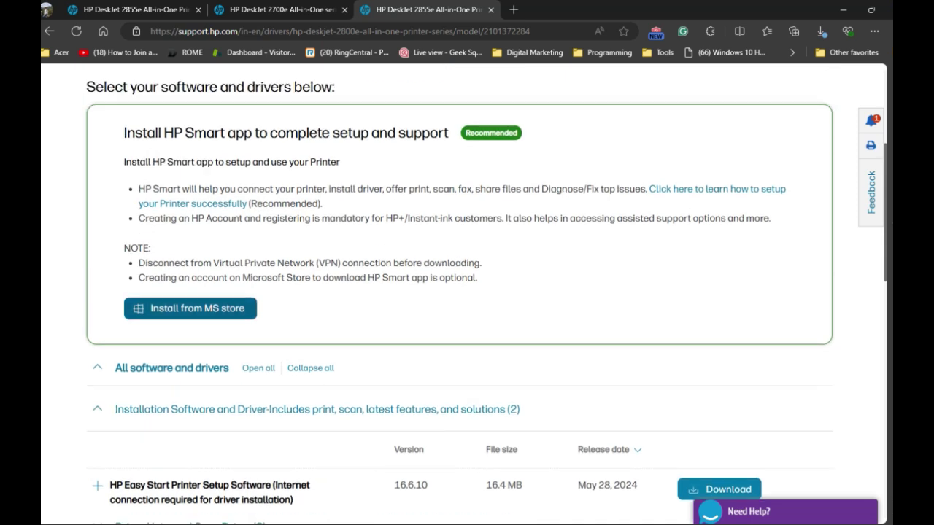
{"action": "left_click_drag", "start_coordinate": [164, 132], "coordinate": [252, 132]}
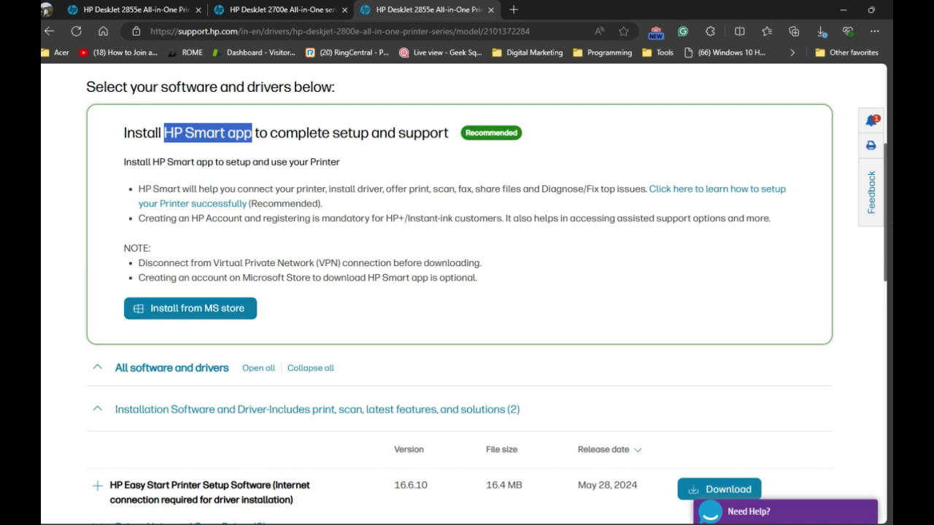
{"action": "scroll", "coordinate": [486, 294], "scroll_direction": "down", "scroll_amount": 2}
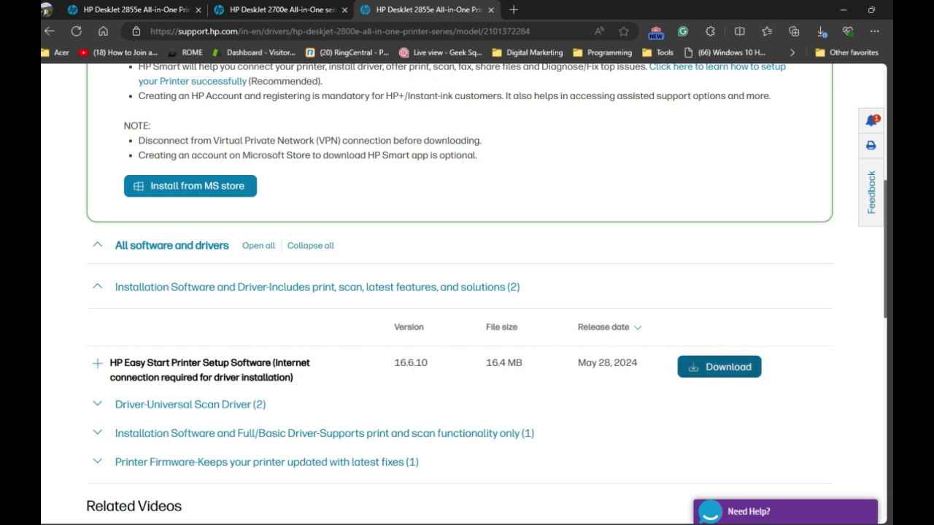
Step: Download HP Easy Start 16.6.10 and set HPEasyStart_16_6_10 (4).exe to open when done
{"action": "left_click", "coordinate": [718, 367]}
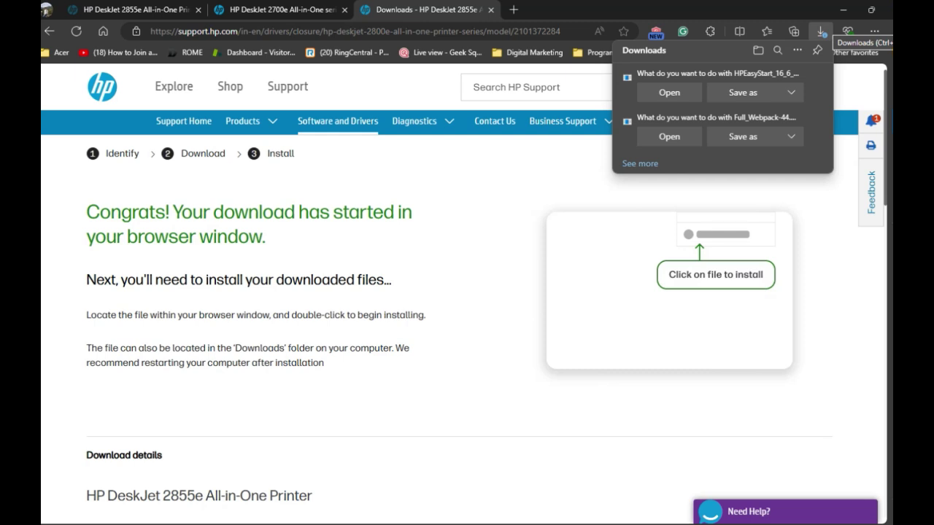
{"action": "left_click", "coordinate": [668, 93]}
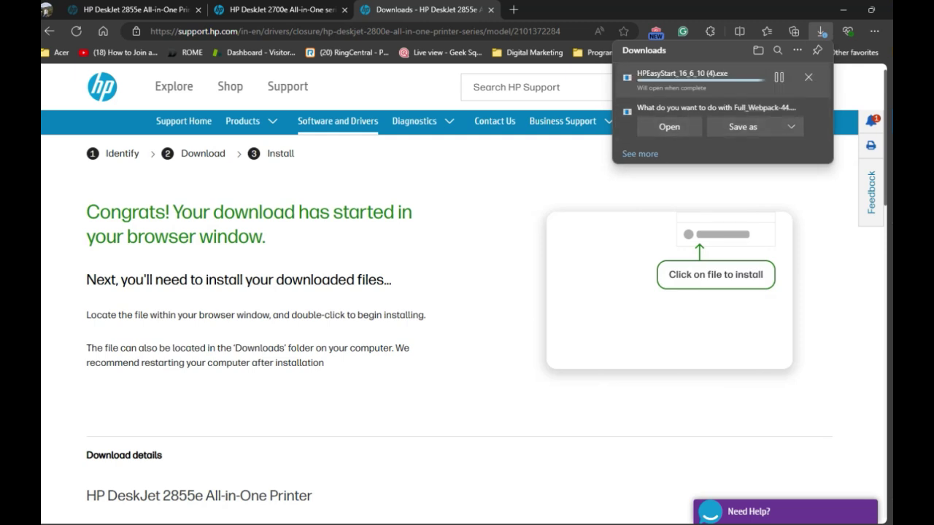